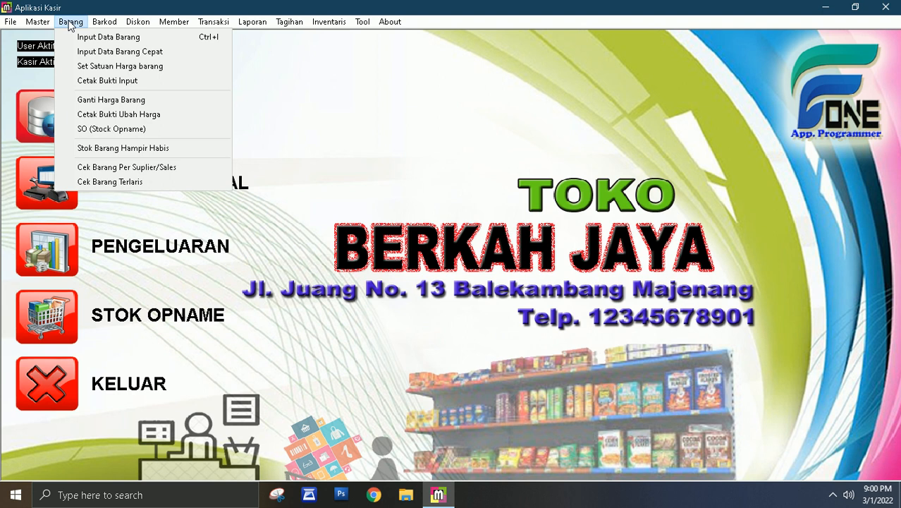
pyautogui.moveTo(116, 21)
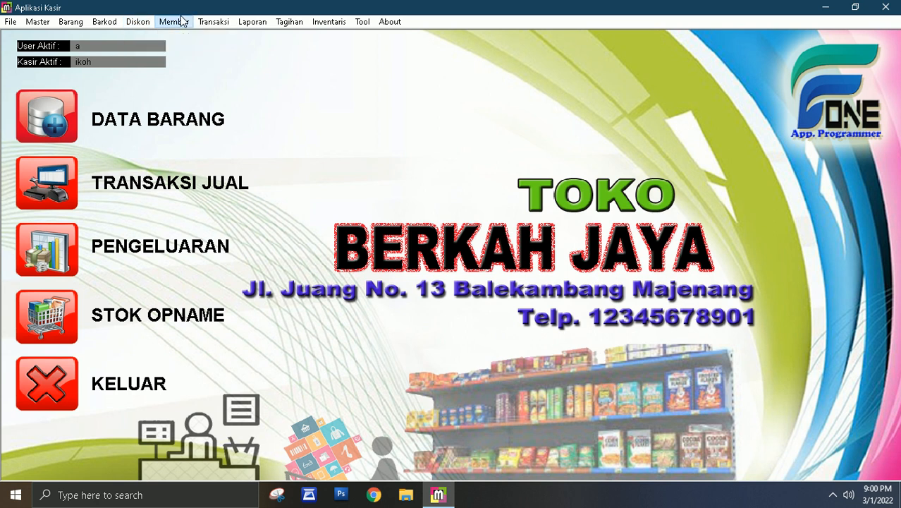
pyautogui.moveTo(182, 21)
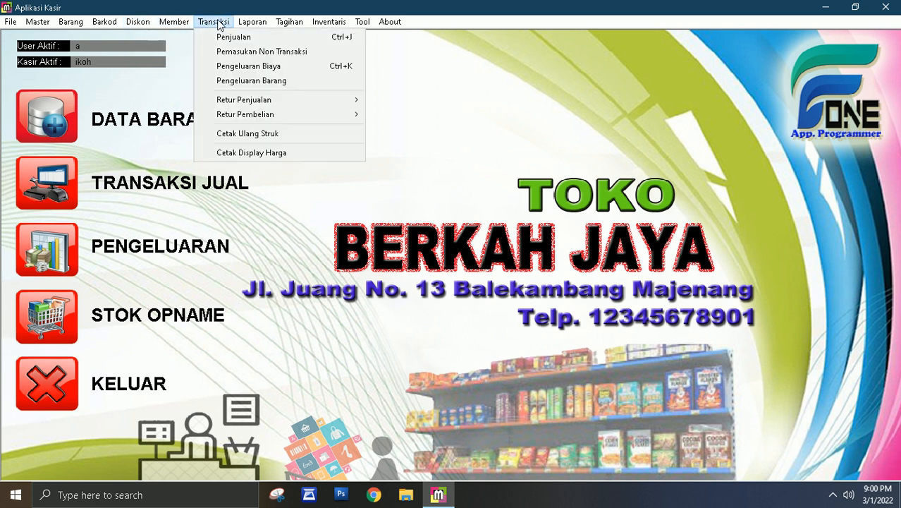
pyautogui.moveTo(243, 32)
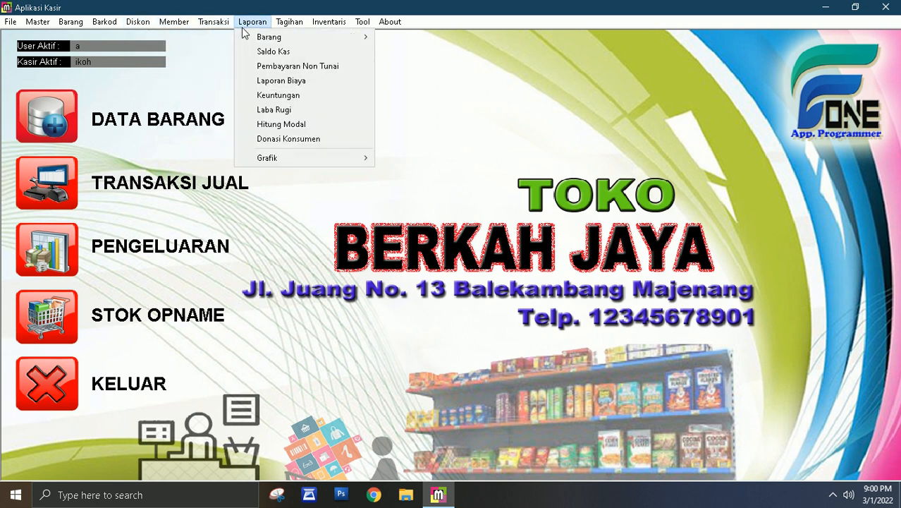
pyautogui.moveTo(287, 32)
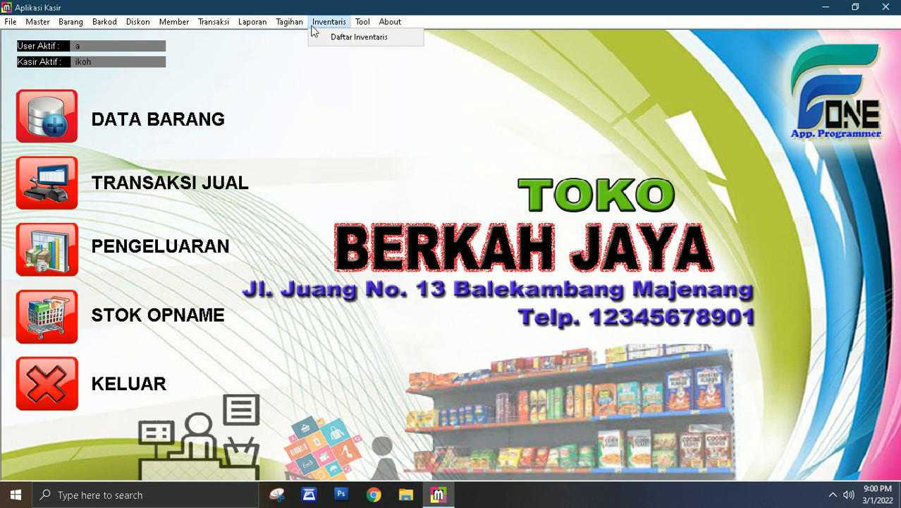
pyautogui.moveTo(363, 23)
pyautogui.click(334, 124)
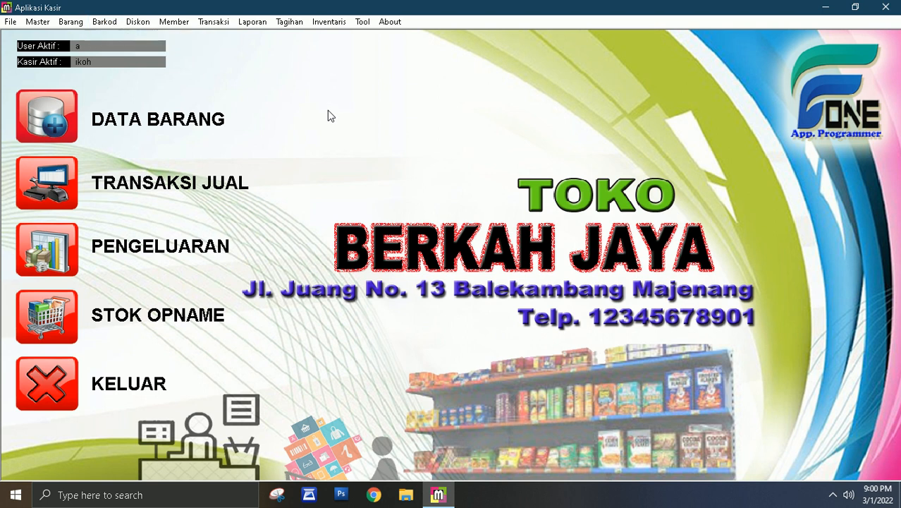
pyautogui.click(385, 24)
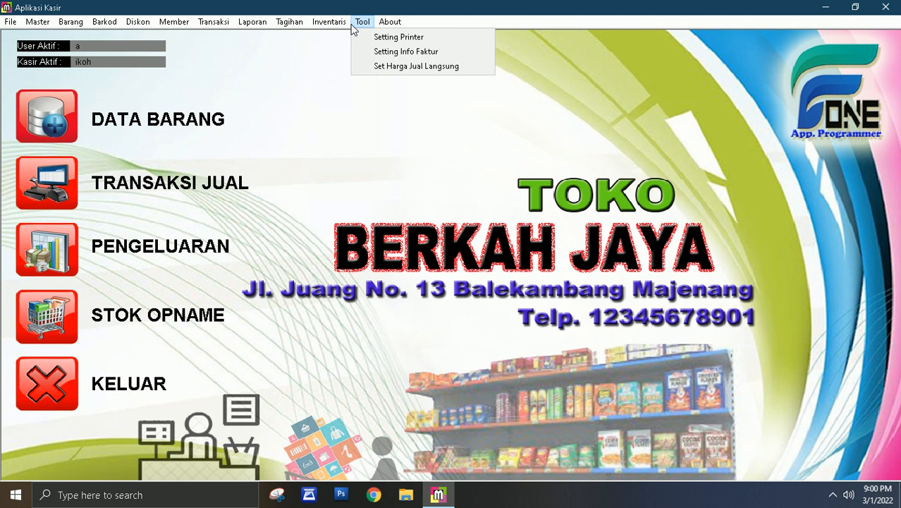
pyautogui.moveTo(13, 21)
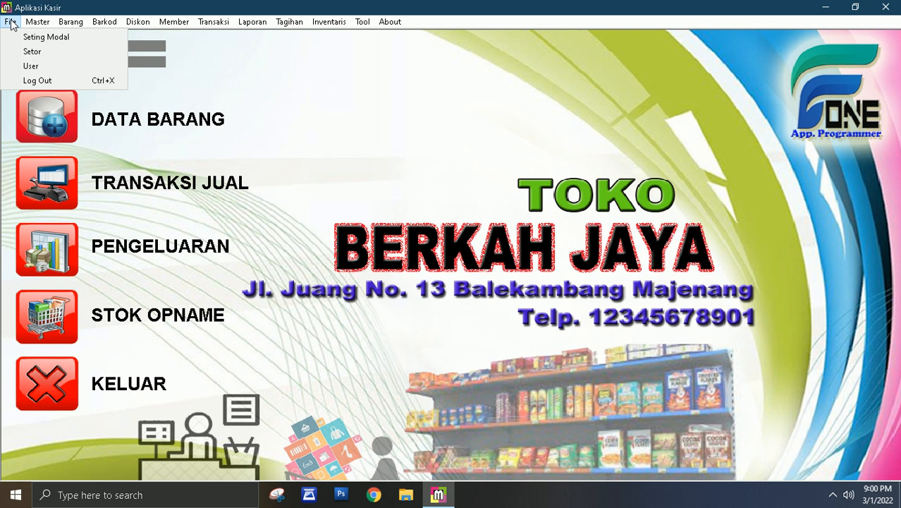
pyautogui.click(49, 69)
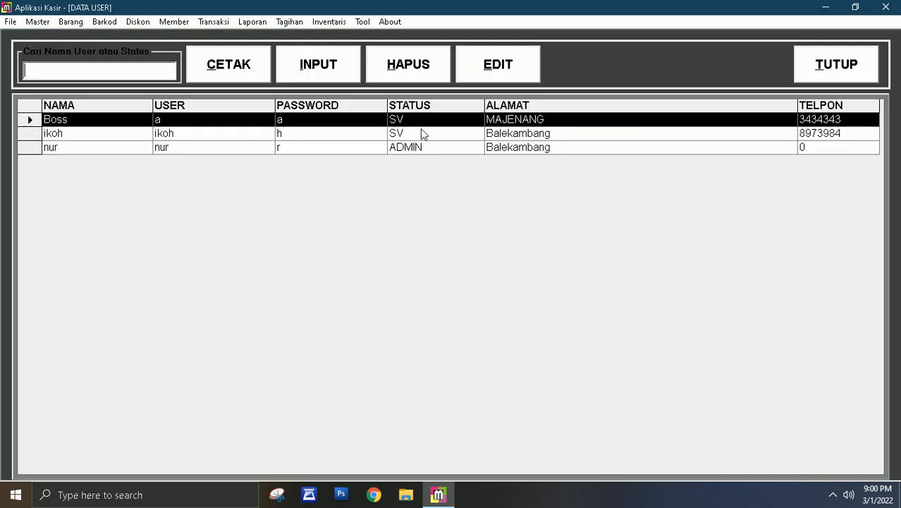
pyautogui.click(336, 70)
pyautogui.click(300, 146)
pyautogui.write('j')
pyautogui.press('Return')
pyautogui.write('j')
pyautogui.press('Return')
pyautogui.press('Return')
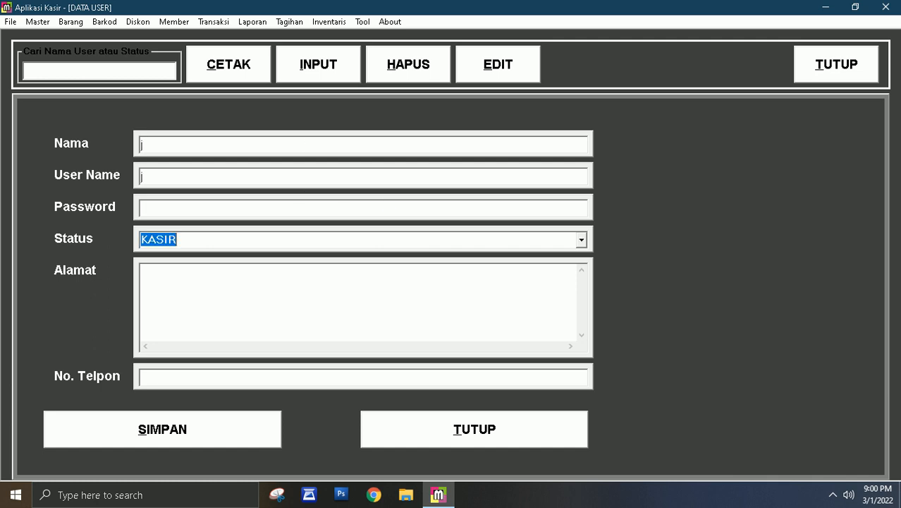
# Step: Examine the status options offered for a new user, then close the entry form and the user data without saving
pyautogui.click(577, 238)
pyautogui.click(581, 240)
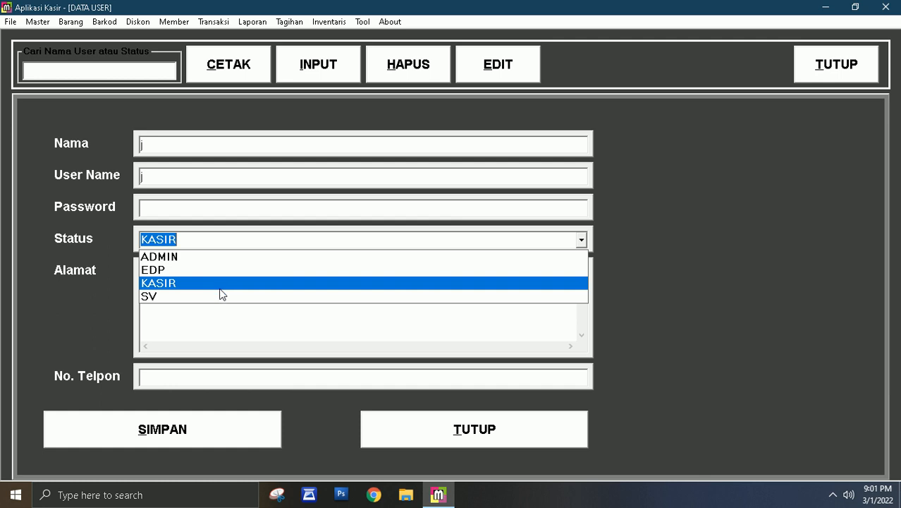
pyautogui.click(86, 212)
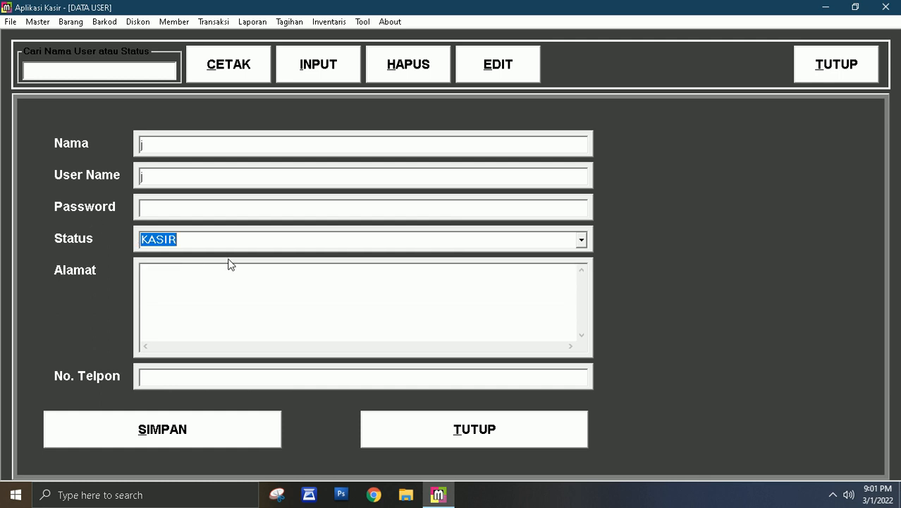
pyautogui.click(582, 241)
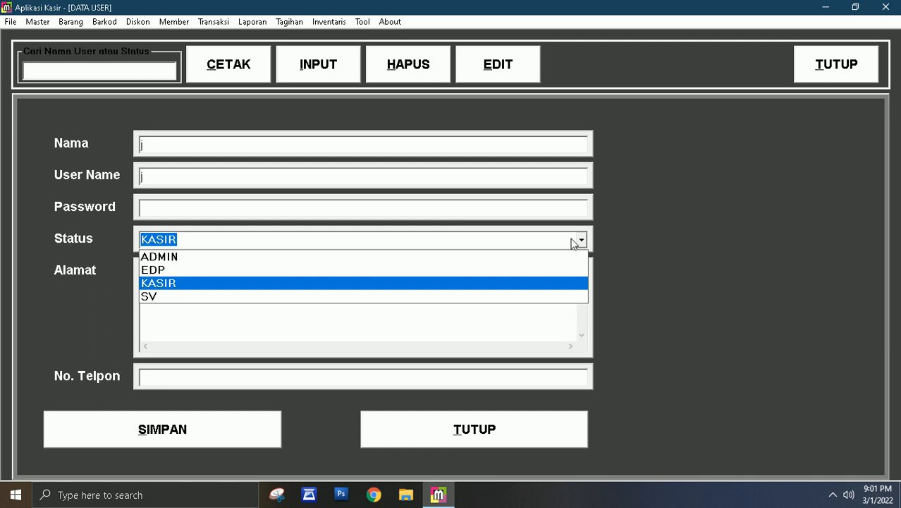
pyautogui.click(543, 438)
pyautogui.click(517, 442)
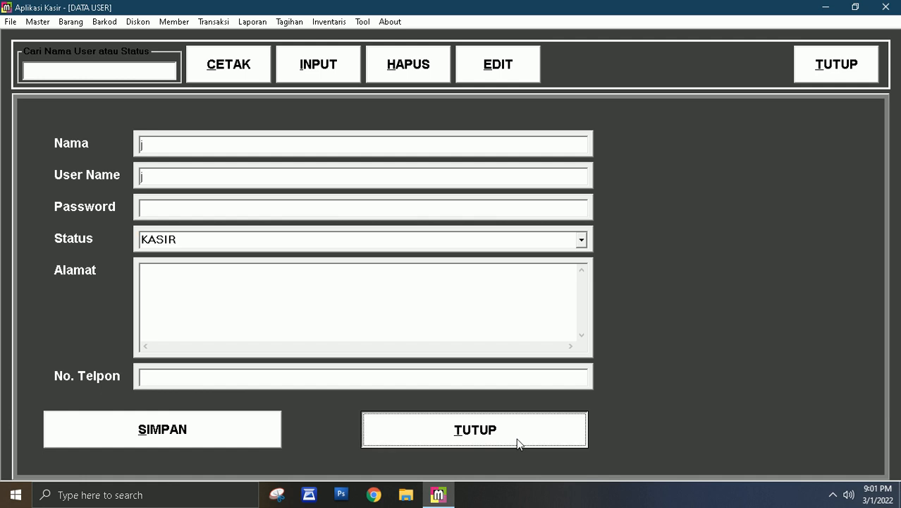
pyautogui.click(836, 64)
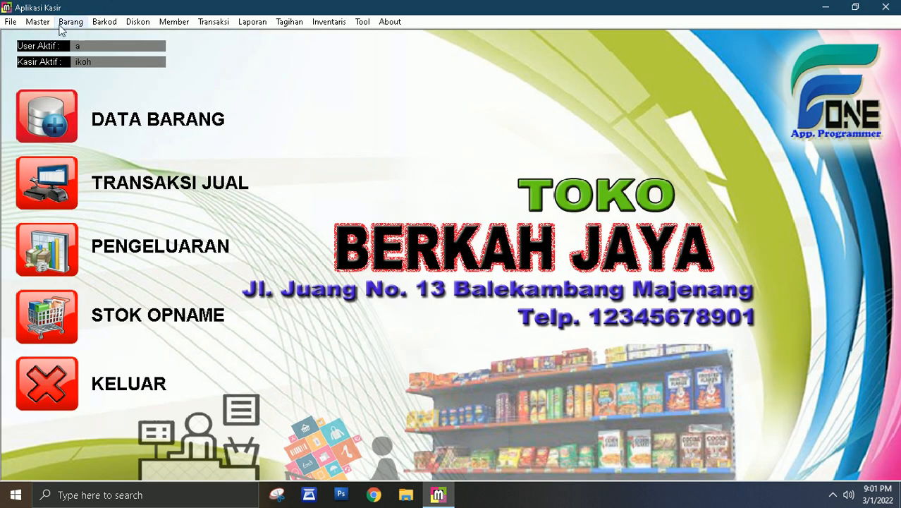
pyautogui.click(33, 26)
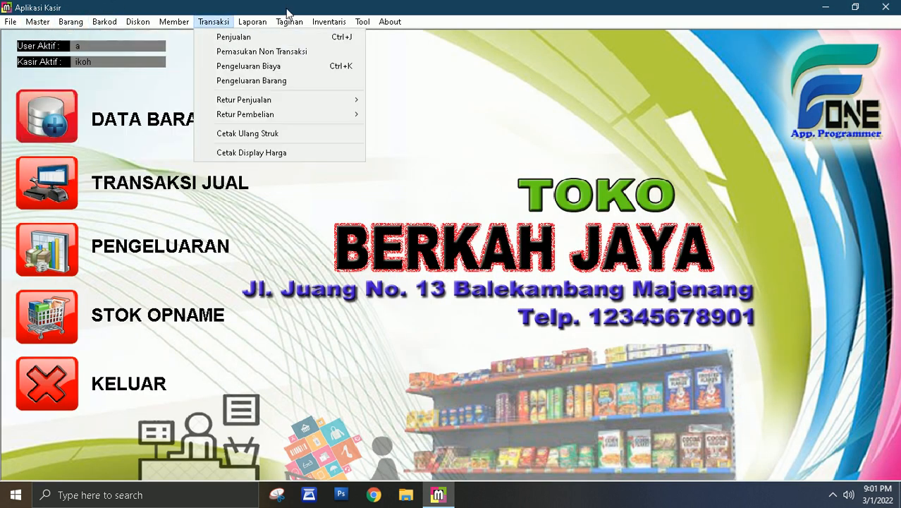
pyautogui.click(313, 216)
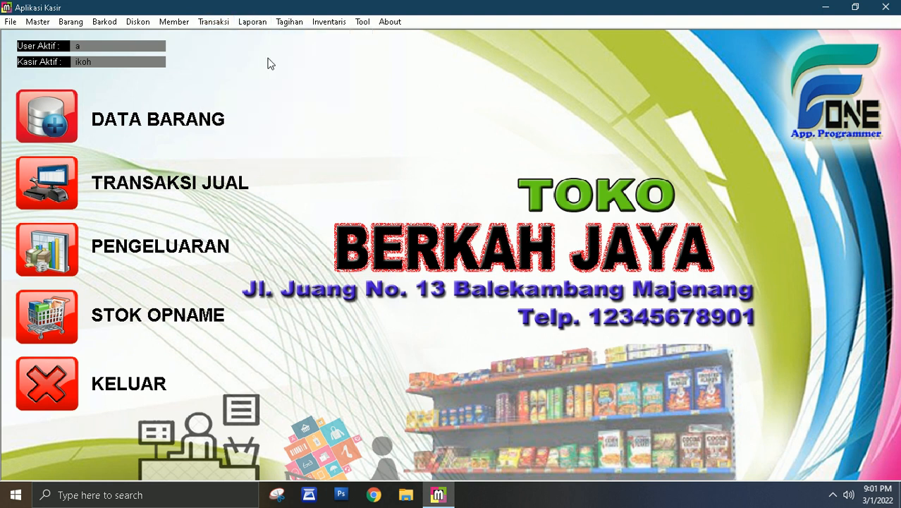
pyautogui.click(243, 23)
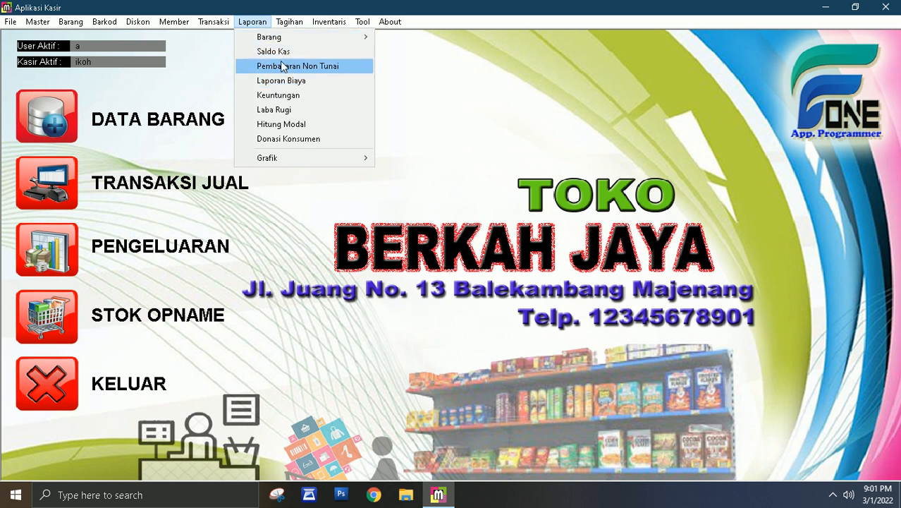
pyautogui.moveTo(265, 37)
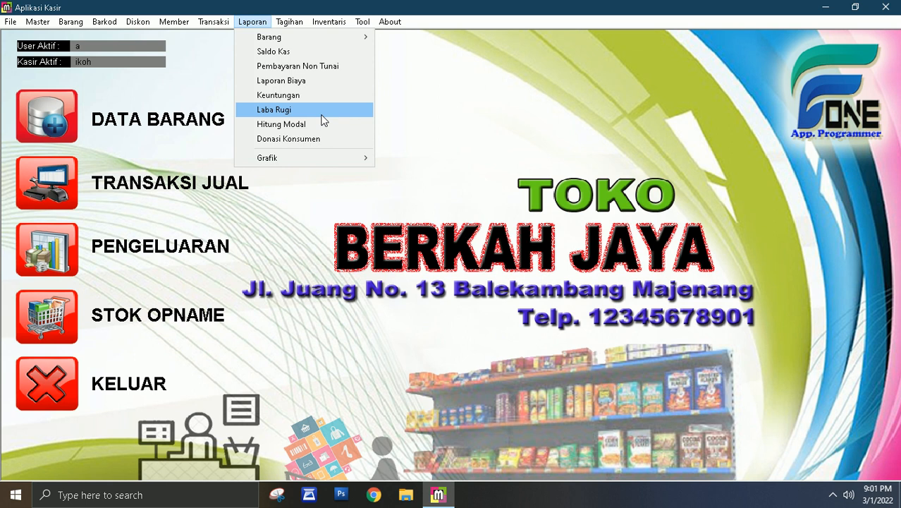
pyautogui.click(469, 83)
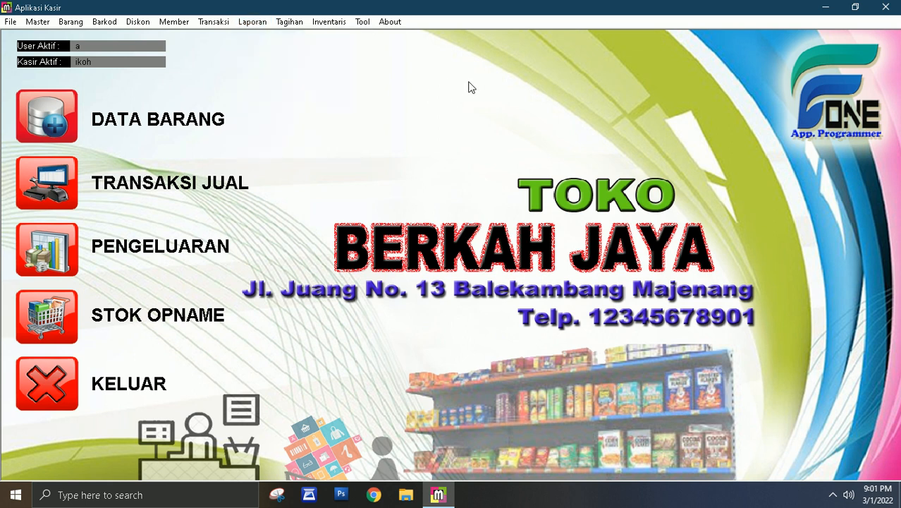
pyautogui.click(258, 24)
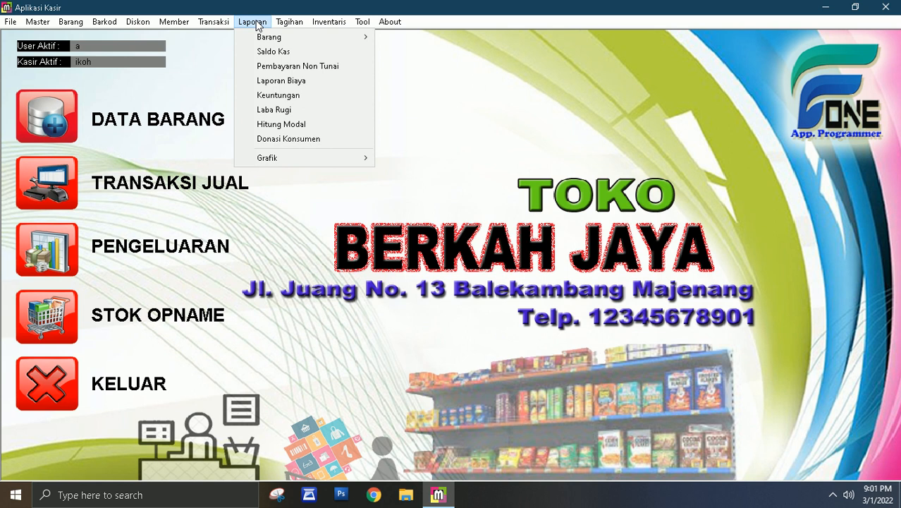
pyautogui.click(199, 82)
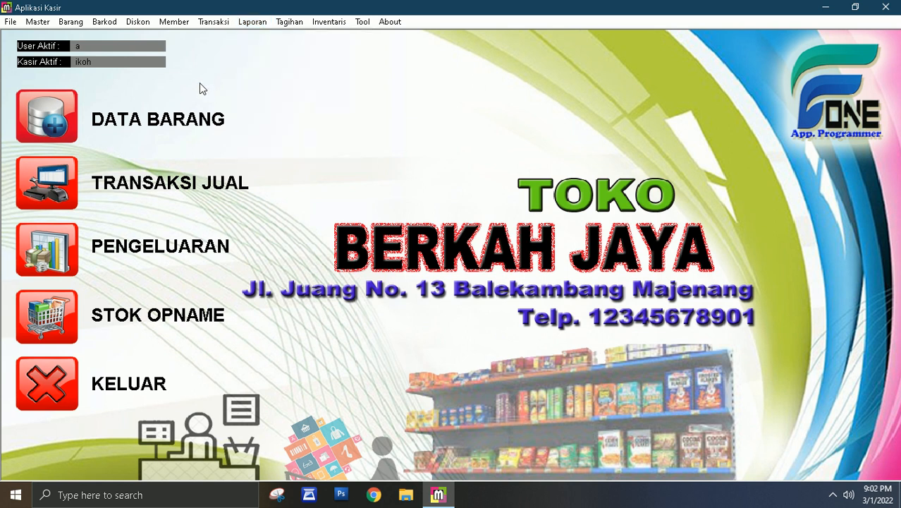
pyautogui.click(9, 21)
pyautogui.click(49, 66)
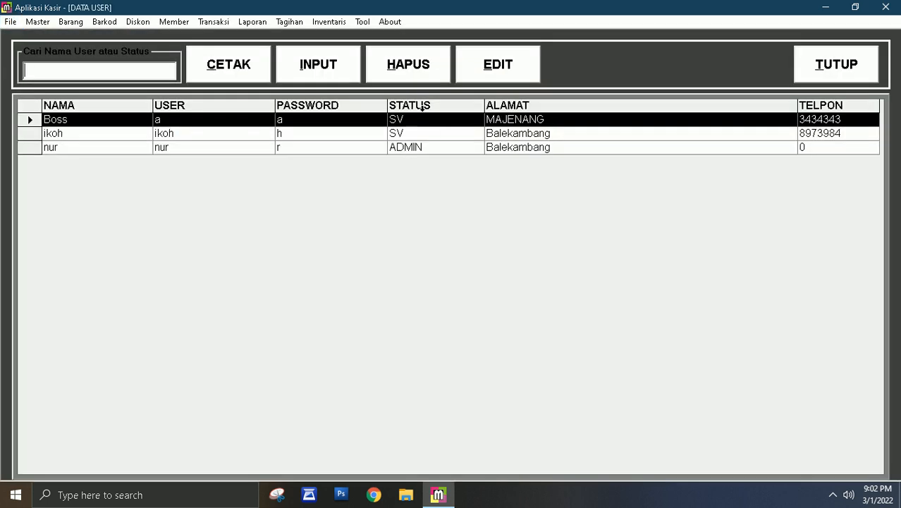
pyautogui.click(324, 71)
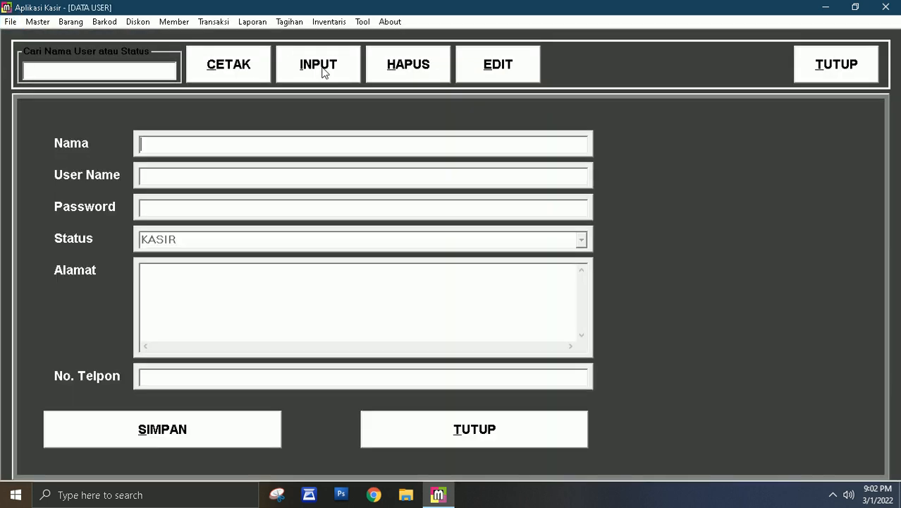
pyautogui.click(869, 67)
# Step: Start a new entry in the user data with kasir as both name and user name, and enter the account password
pyautogui.click(10, 22)
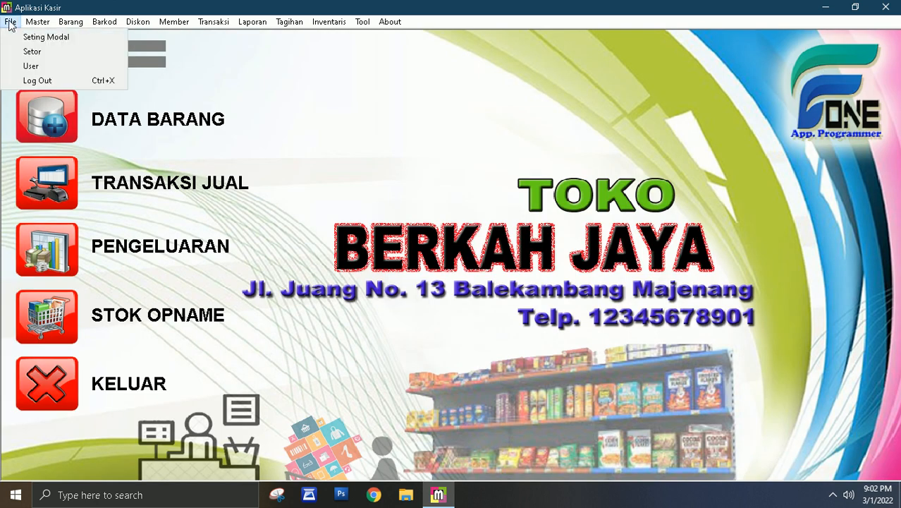
pyautogui.click(48, 65)
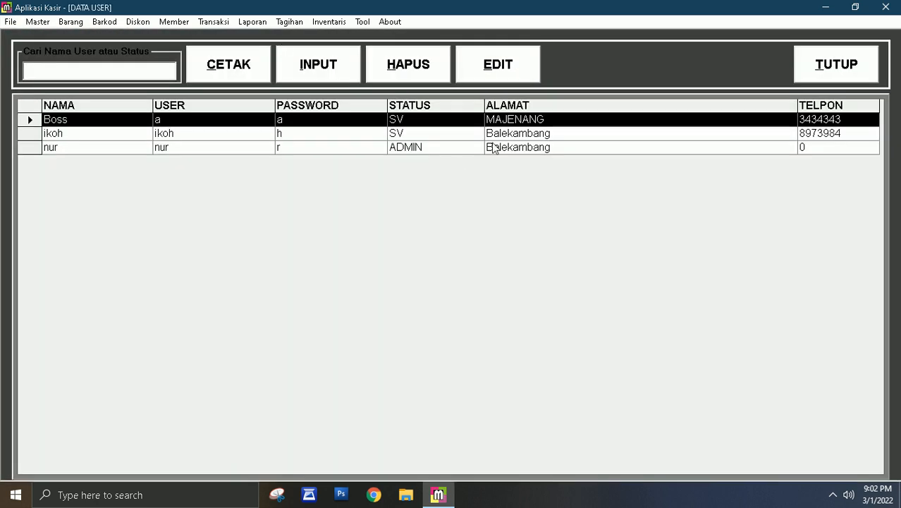
pyautogui.click(299, 68)
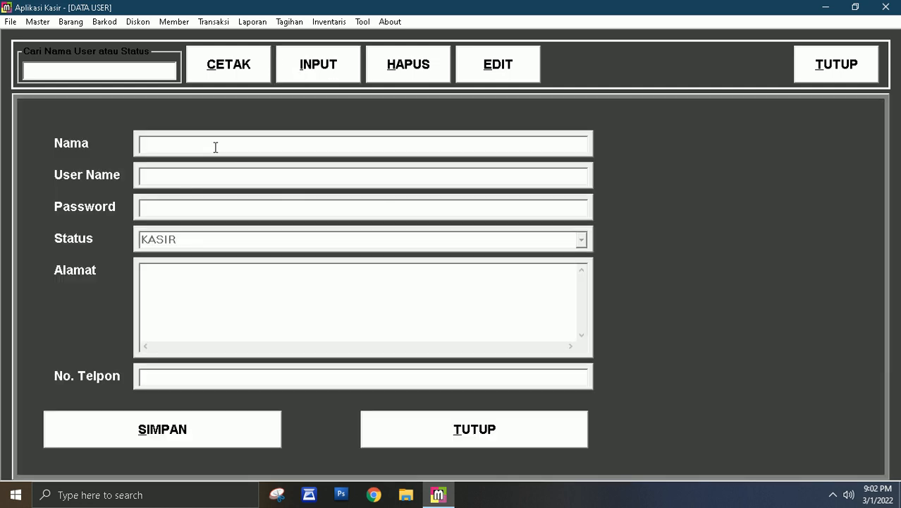
pyautogui.write('kasir')
pyautogui.press('Tab')
pyautogui.write('k')
pyautogui.press('Tab')
pyautogui.click(149, 170)
pyautogui.write('asir')
pyautogui.press('Tab')
pyautogui.write('k')
pyautogui.press('Tab')
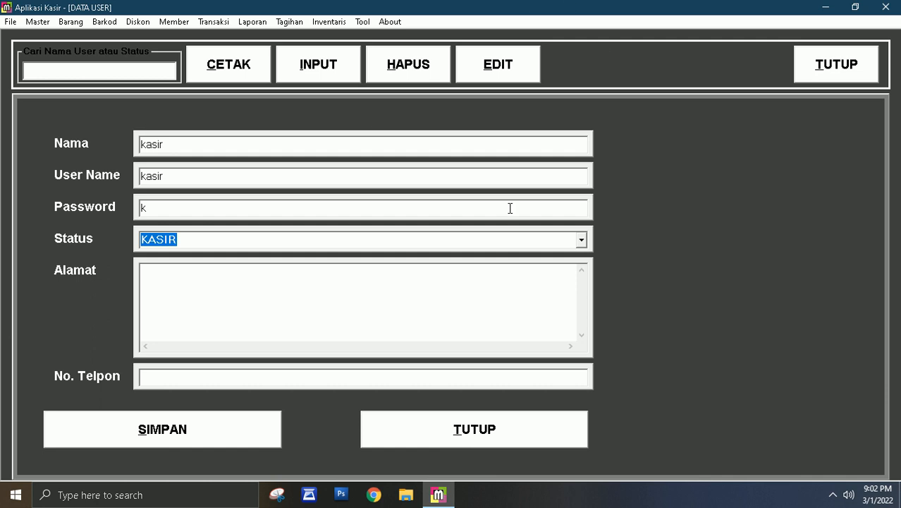
# Step: Give the kasir user the status KASIR, fill in the address and phone number, and save the record
pyautogui.click(580, 240)
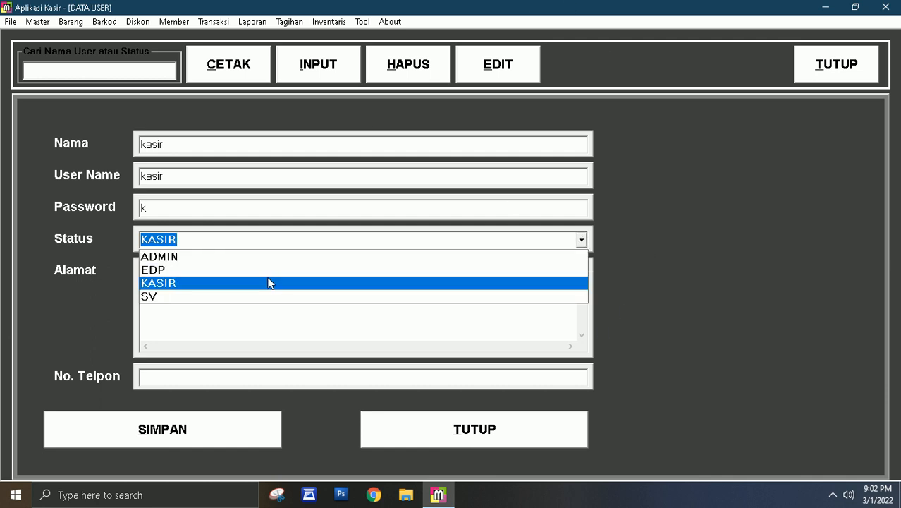
pyautogui.click(175, 284)
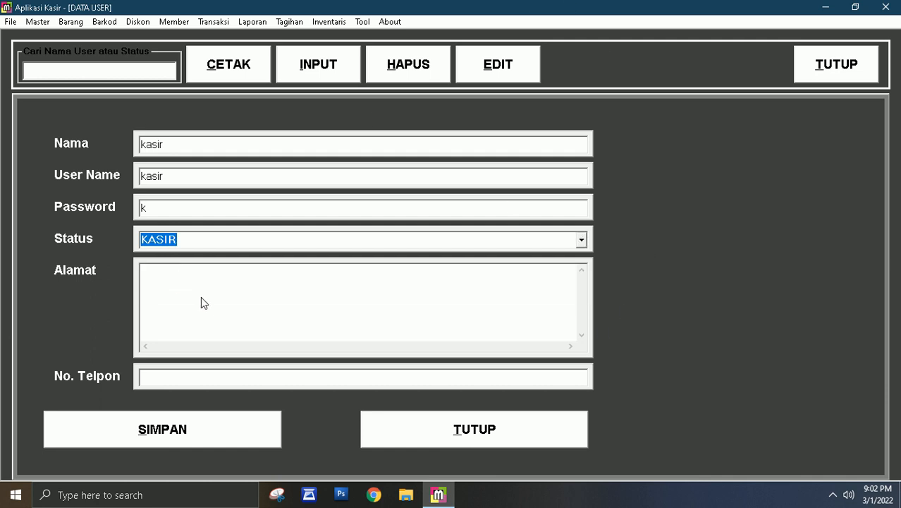
pyautogui.press('Tab')
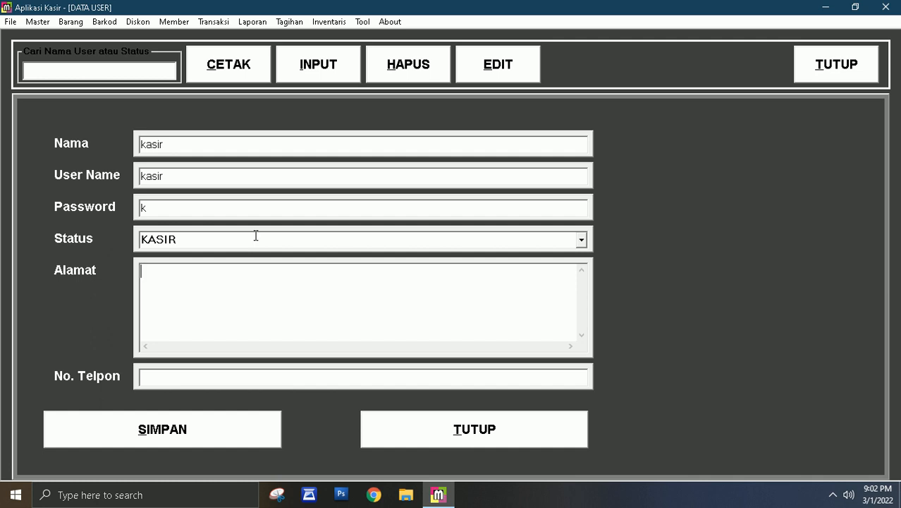
pyautogui.write('cilacap')
pyautogui.press('Tab')
pyautogui.write('76867')
pyautogui.click(149, 435)
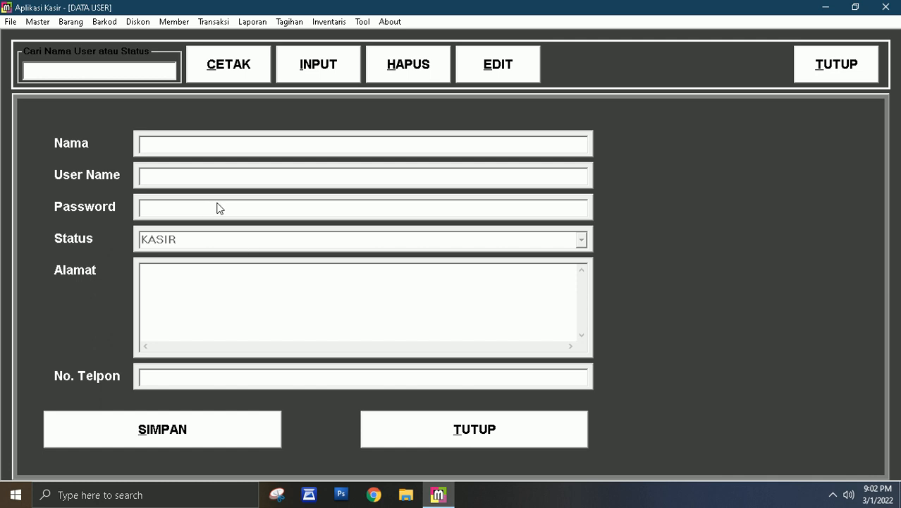
# Step: Enter another new user with edp as both name and user name, and fill in the account password
pyautogui.write('edp')
pyautogui.press('Tab')
pyautogui.write('edp')
pyautogui.press('Tab')
pyautogui.write('e')
pyautogui.press('Tab')
# Step: Set the edp user's status to EDP, fill in the address and phone number, and save the record
pyautogui.press('Down')
pyautogui.press('Up')
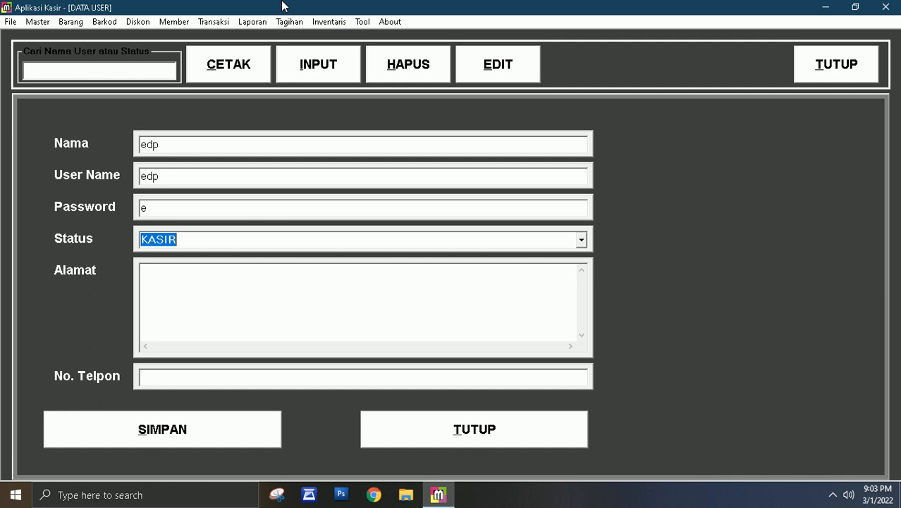
pyautogui.click(557, 243)
pyautogui.click(209, 270)
pyautogui.press('Tab')
pyautogui.write('jhjkhjkhjkh')
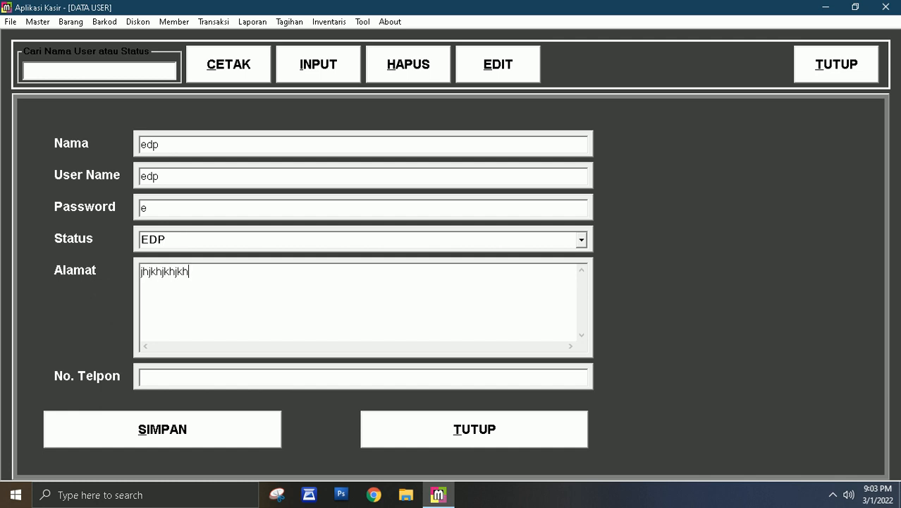
pyautogui.press('Tab')
pyautogui.write('777987979')
pyautogui.click(187, 432)
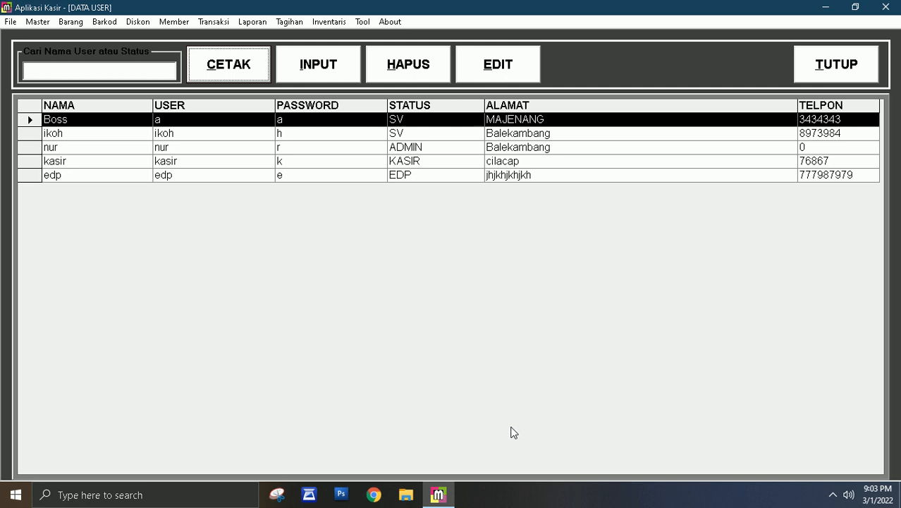
# Step: Close the user entry form and select the kasir record in the user list
pyautogui.click(511, 428)
pyautogui.click(418, 160)
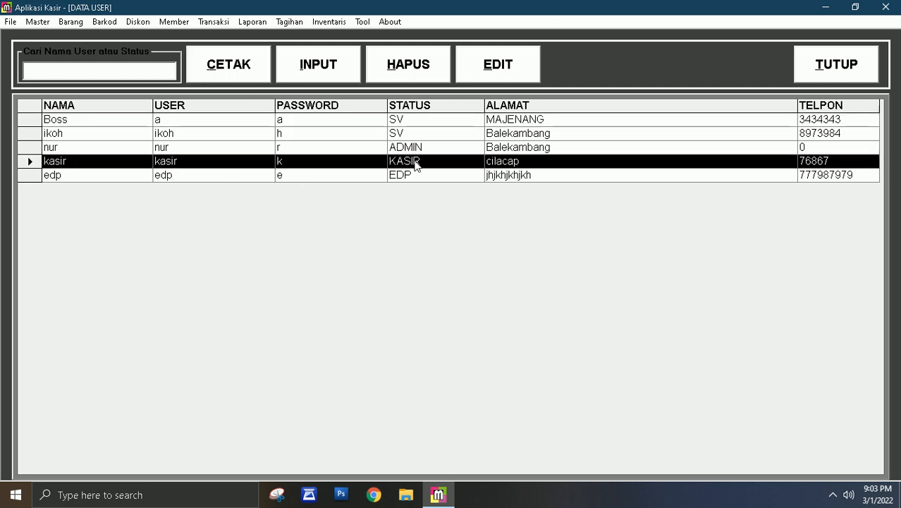
# Step: Review the two SV records and the ADMIN record in the user list, and close the list
pyautogui.click(404, 120)
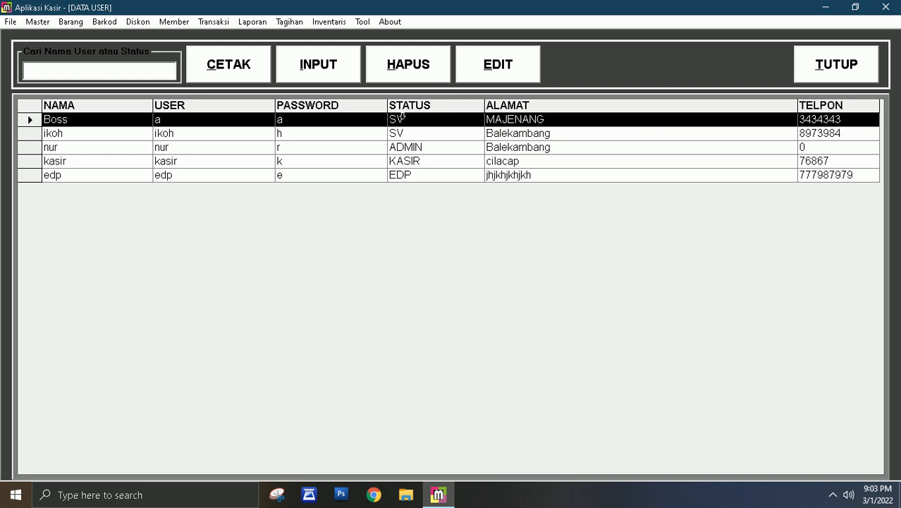
pyautogui.click(398, 137)
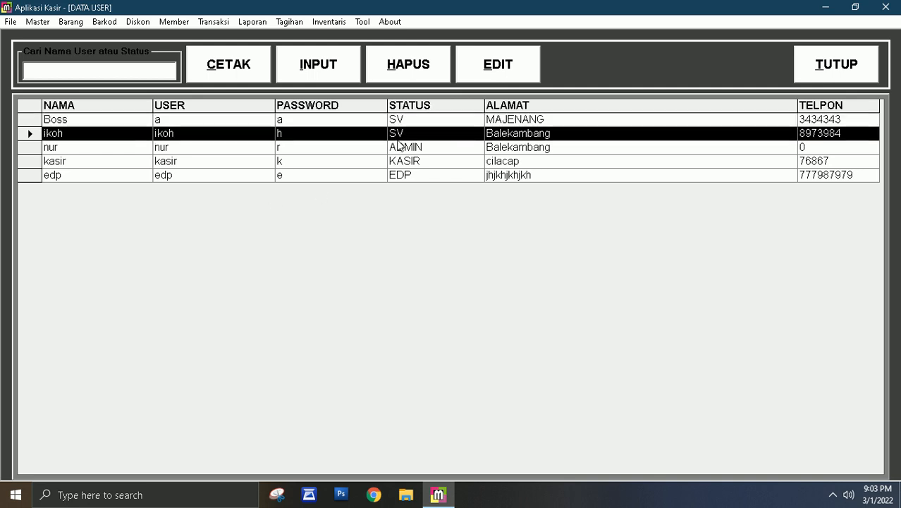
pyautogui.click(400, 150)
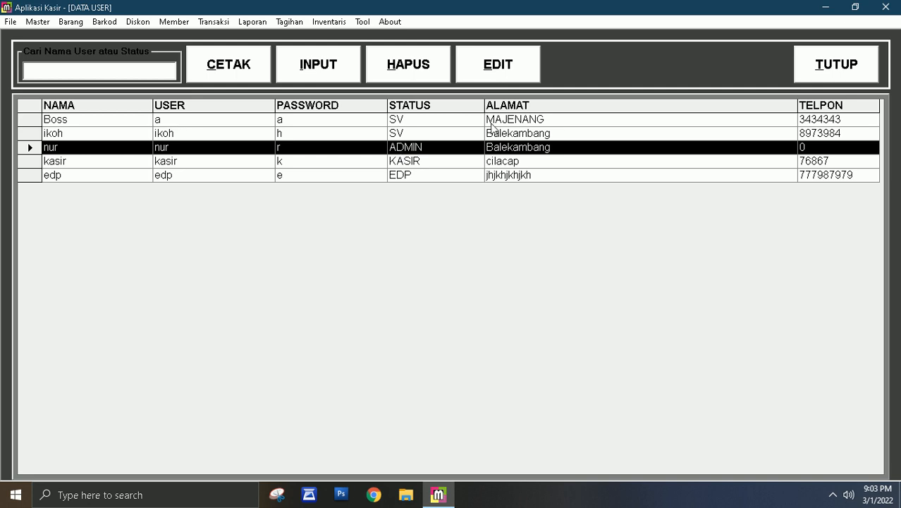
pyautogui.click(856, 66)
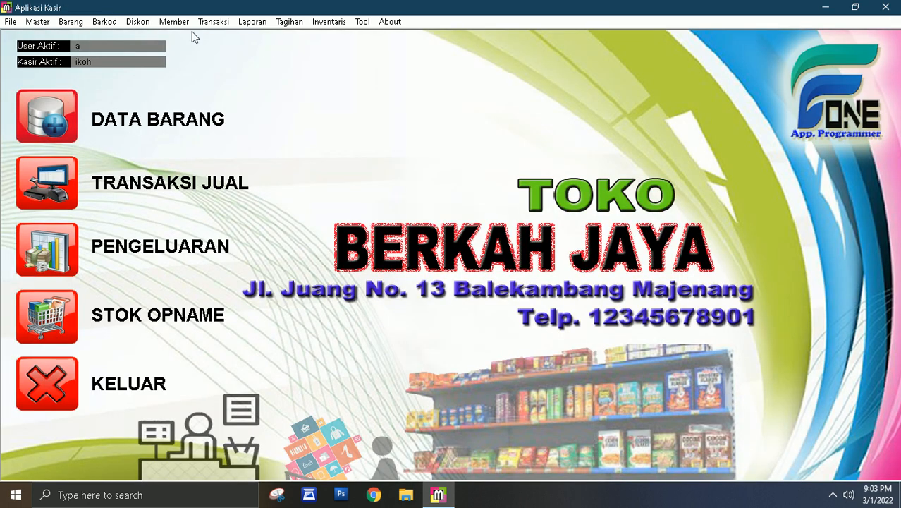
# Step: Examine the full range of functions available to the signed-in SV account
pyautogui.click(10, 22)
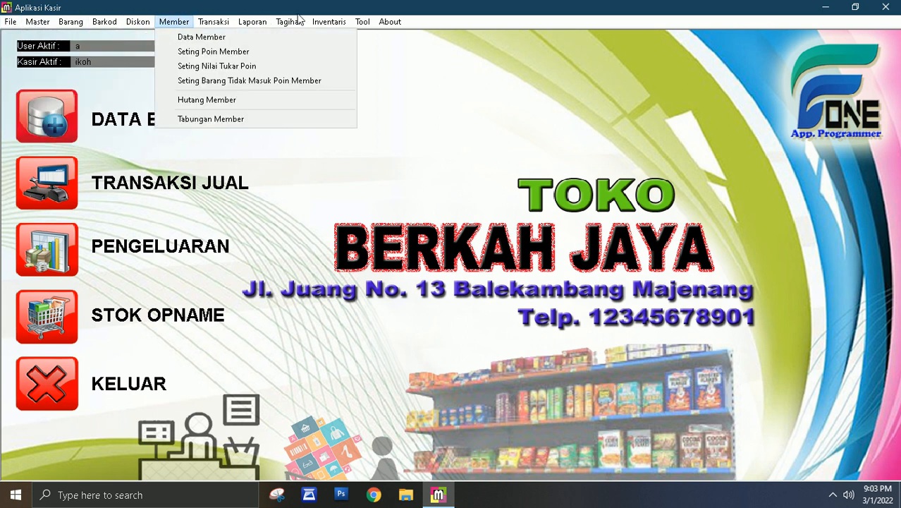
pyautogui.moveTo(390, 23)
pyautogui.moveTo(216, 27)
pyautogui.moveTo(10, 22)
pyautogui.click(543, 121)
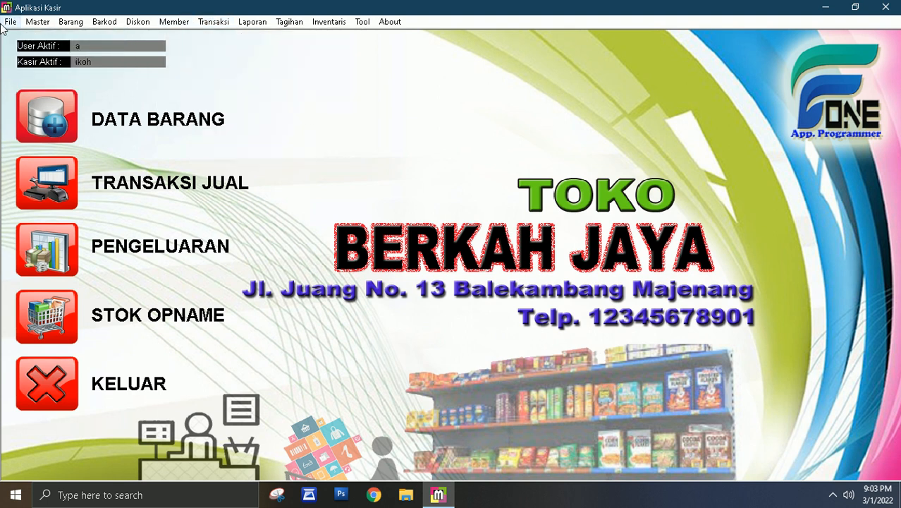
# Step: Log out of the SV account and log in as kasir with the account password
pyautogui.click(9, 24)
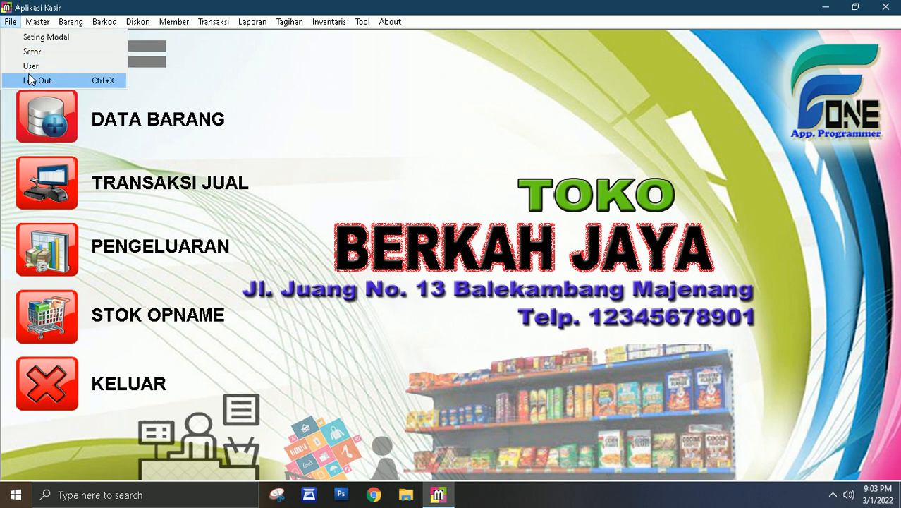
pyautogui.click(29, 80)
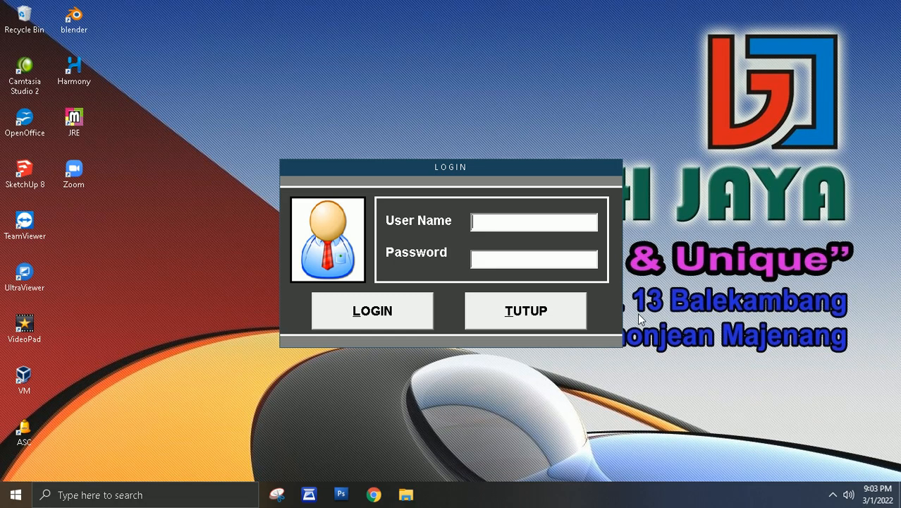
pyautogui.write('mmmmmm')
pyautogui.press('Tab')
pyautogui.write('m')
pyautogui.press('Return')
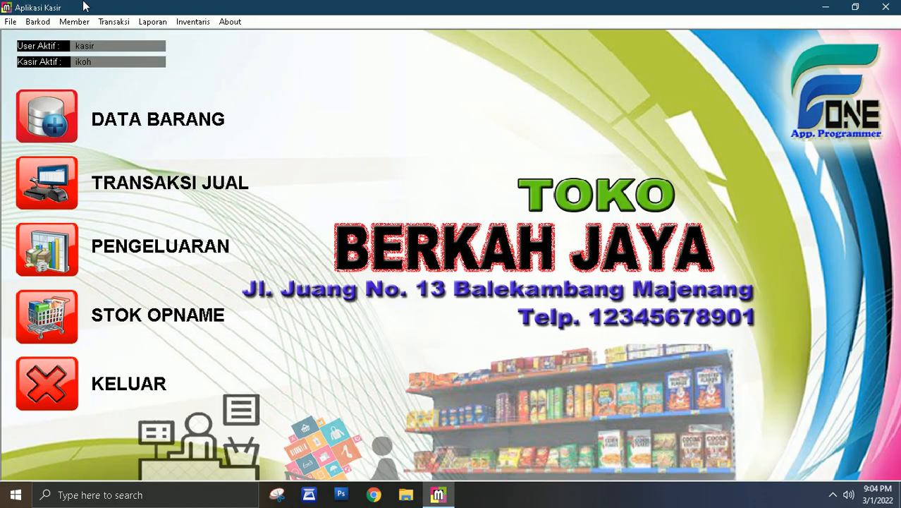
# Step: Examine which functions the KASIR status makes available, from barcode printing to the reports and program information
pyautogui.click(29, 23)
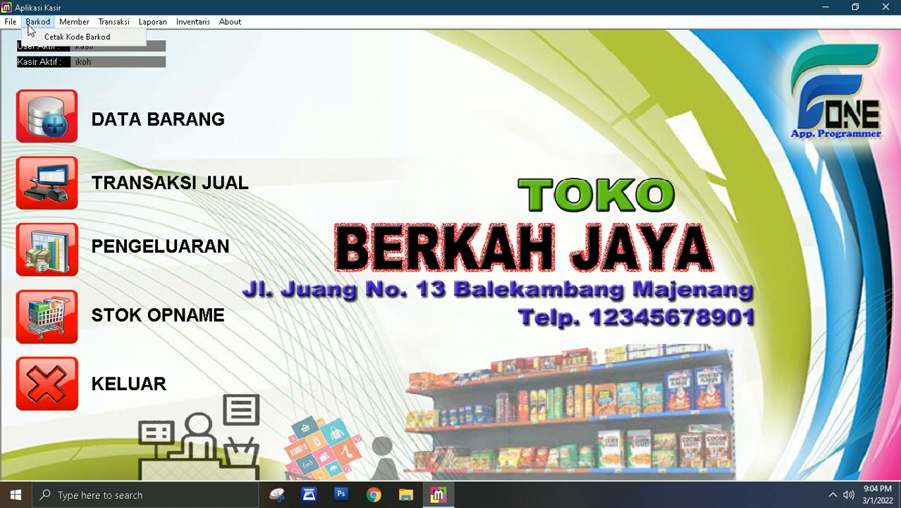
pyautogui.moveTo(247, 27)
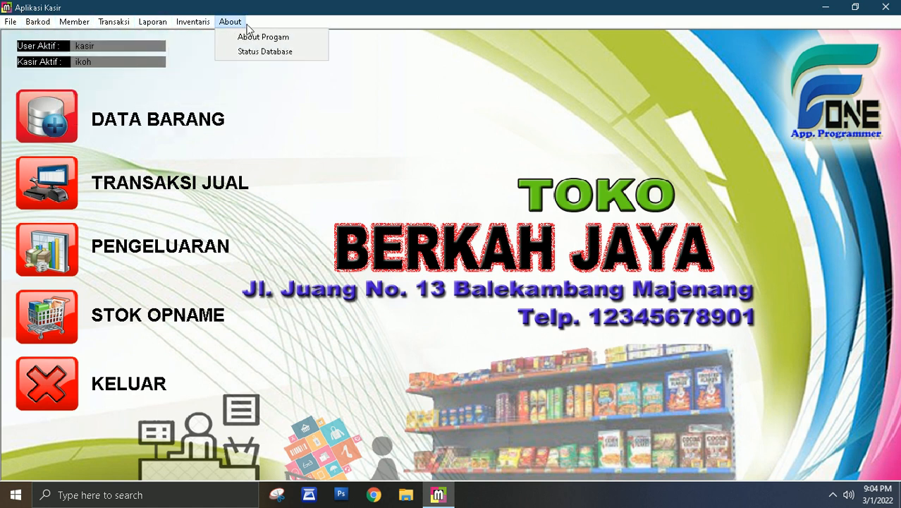
pyautogui.moveTo(156, 24)
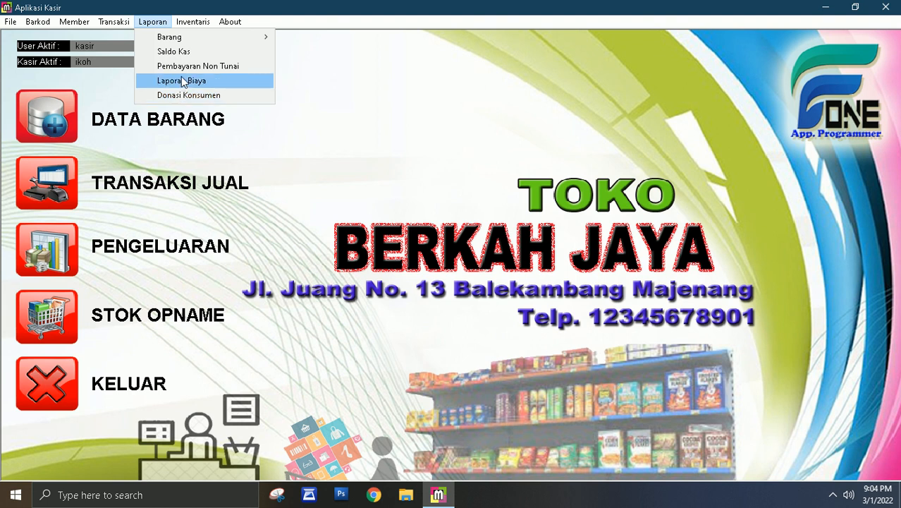
pyautogui.moveTo(50, 17)
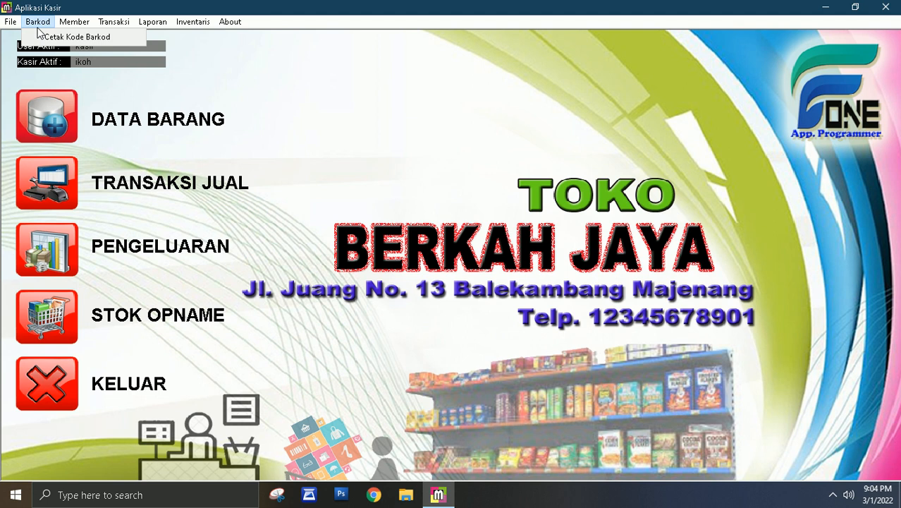
pyautogui.click(257, 85)
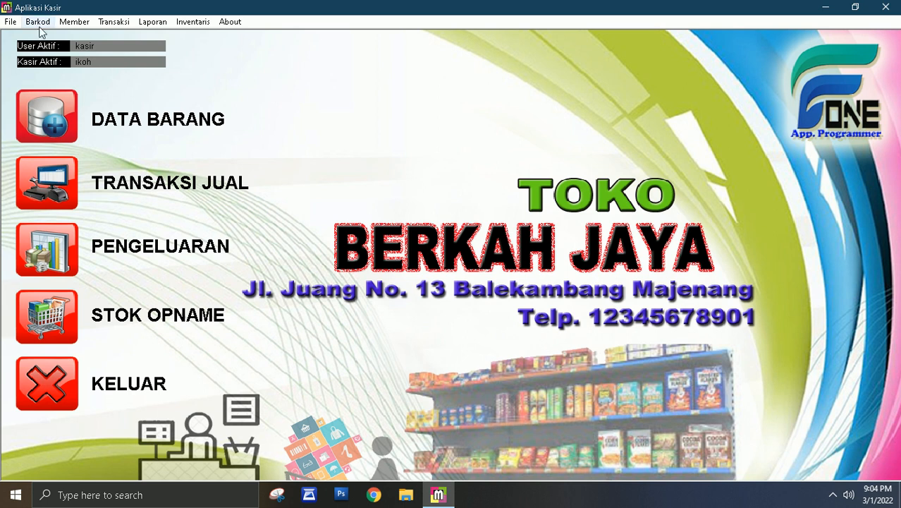
# Step: Log out of the kasir account and log in as edp with the account password
pyautogui.click(9, 22)
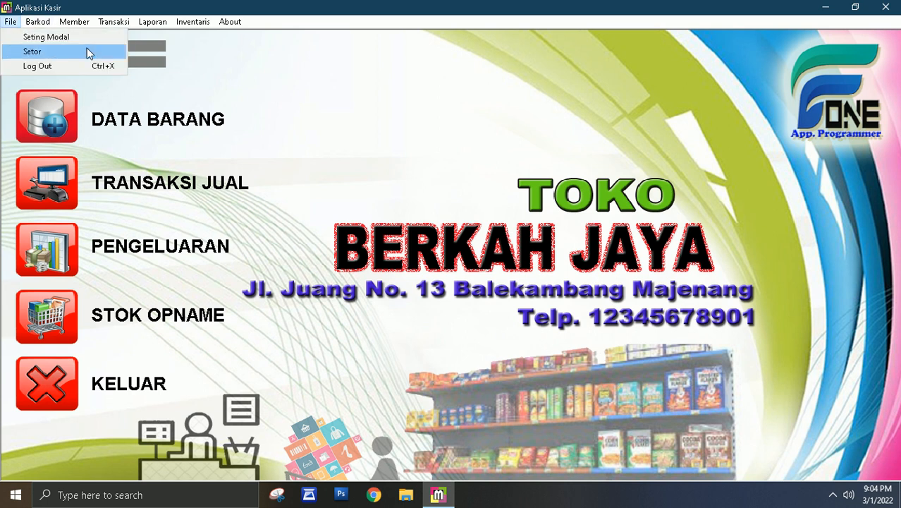
pyautogui.click(49, 70)
pyautogui.write('mmm')
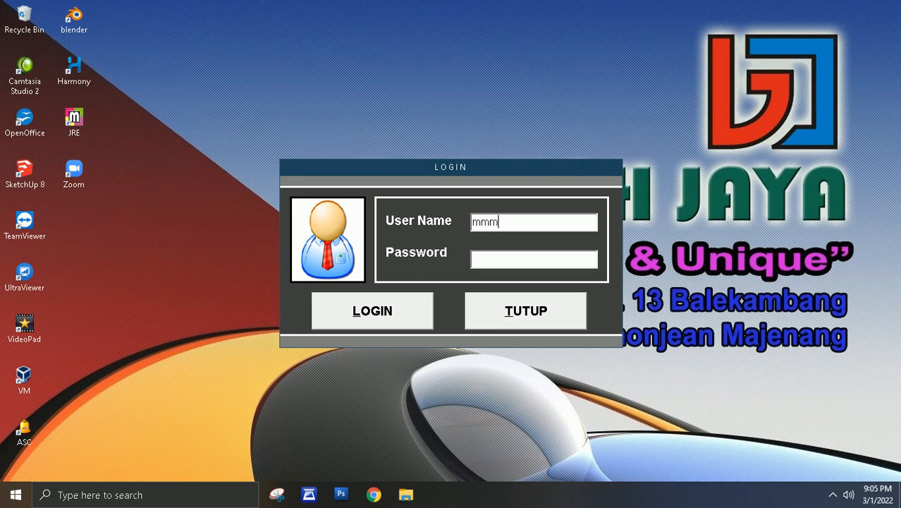
pyautogui.press('Tab')
pyautogui.write('m')
pyautogui.press('Return')
pyautogui.press('Return')
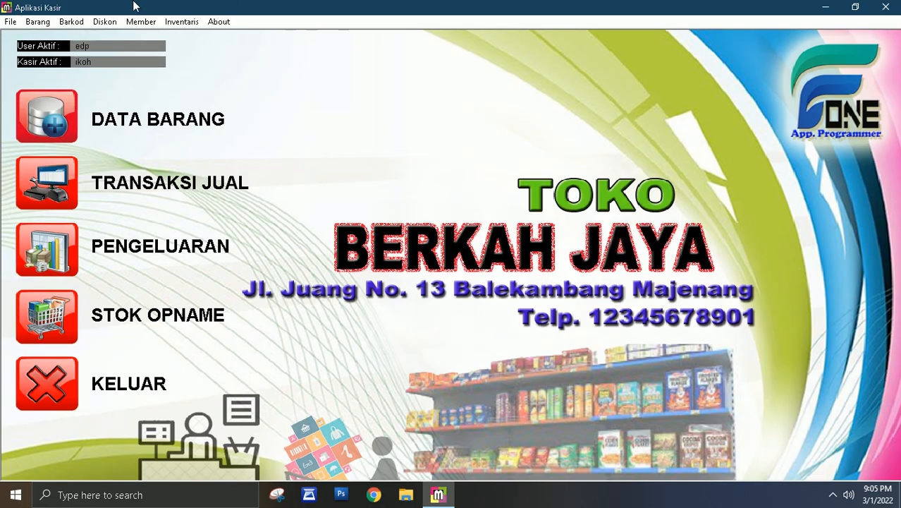
# Step: Examine which functions the EDP status makes available, including inventory and the discount program
pyautogui.click(39, 21)
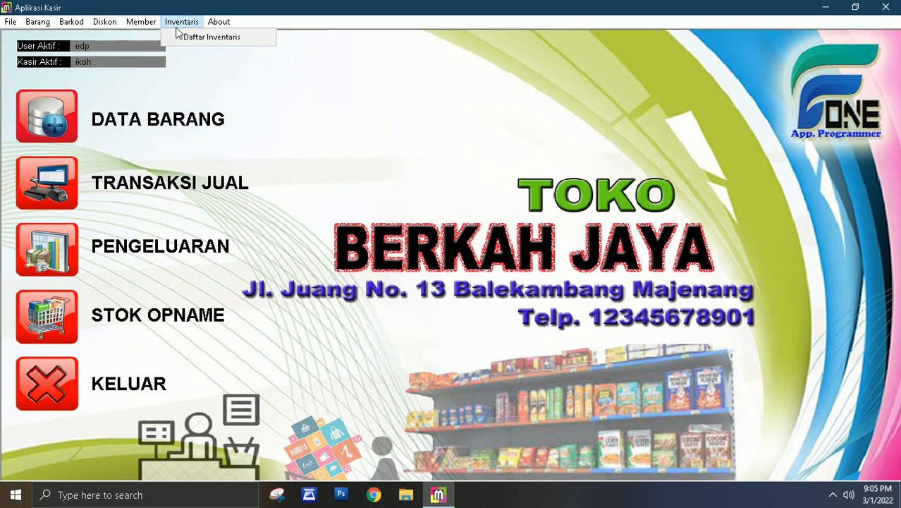
pyautogui.moveTo(47, 32)
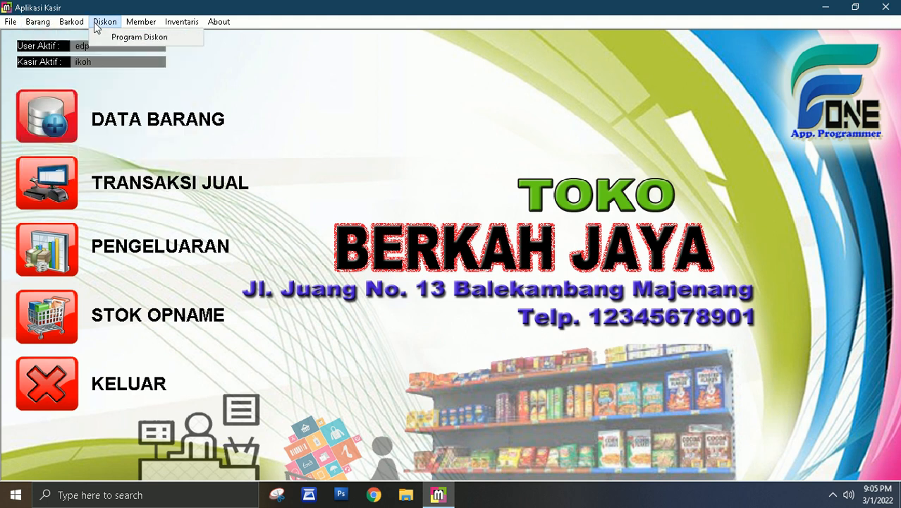
pyautogui.click(9, 25)
# Step: Log out of the edp account and try to log in with another account's credentials
pyautogui.click(10, 23)
pyautogui.click(41, 55)
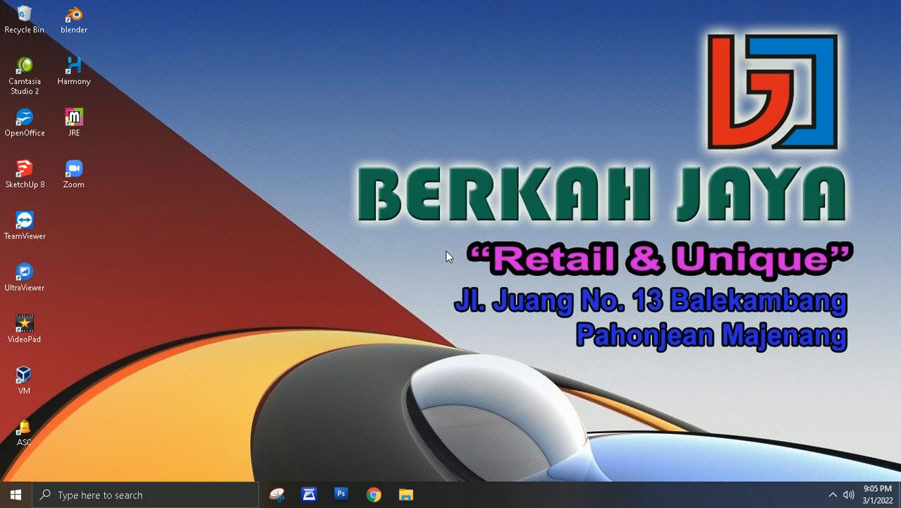
pyautogui.write('mmmmmm')
pyautogui.press('BackSpace')
pyautogui.write('m')
pyautogui.press('Return')
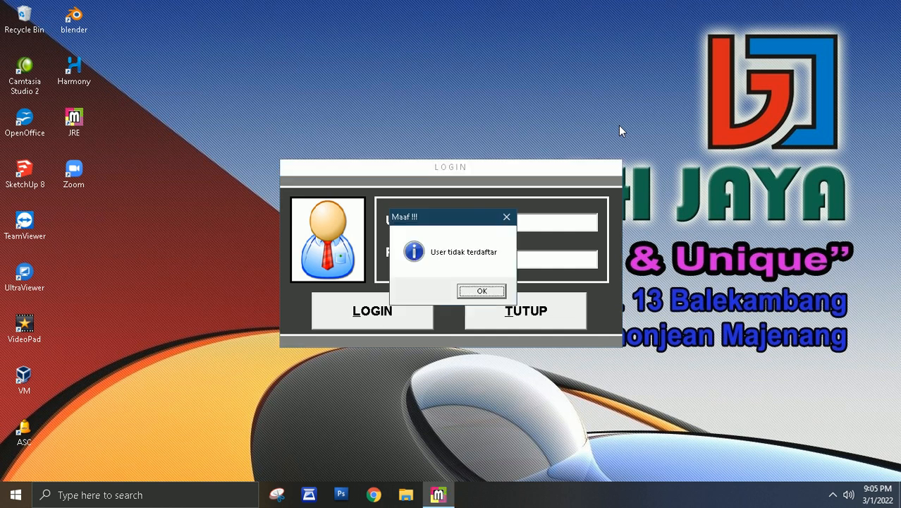
pyautogui.press('Return')
# Step: Log in to the SV account with user name a and the account password
pyautogui.write('mmmm')
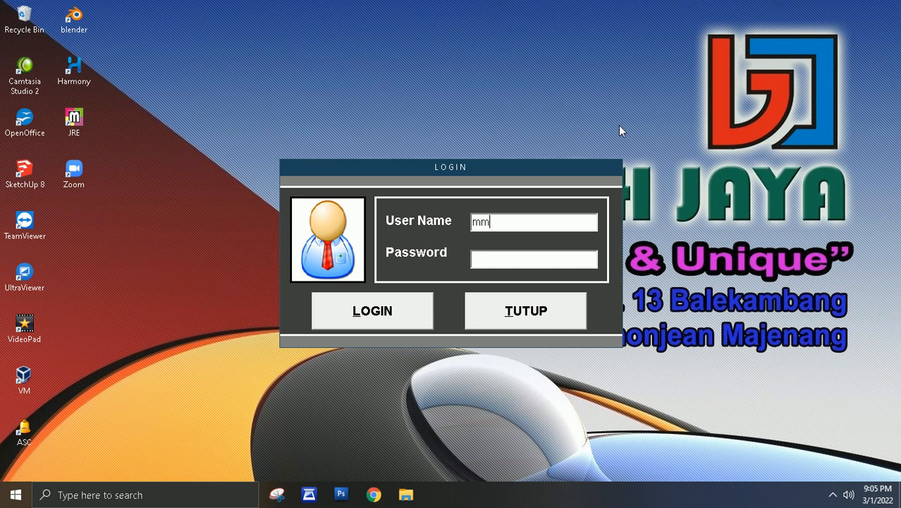
pyautogui.press('Return')
pyautogui.press('Return')
pyautogui.write('m')
pyautogui.press('Return')
pyautogui.write('m')
pyautogui.press('Return')
pyautogui.press('Return')
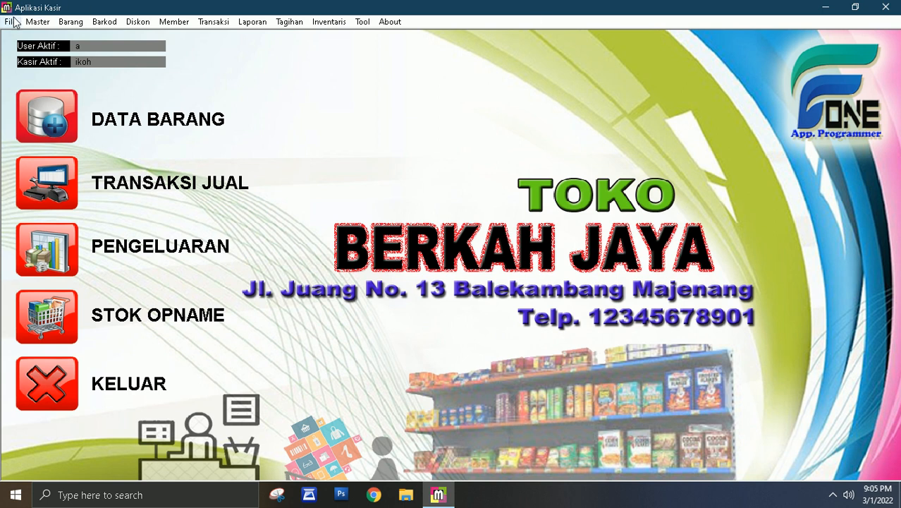
# Step: Open the user list, review the KASIR and ADMIN records, and close the list
pyautogui.click(11, 22)
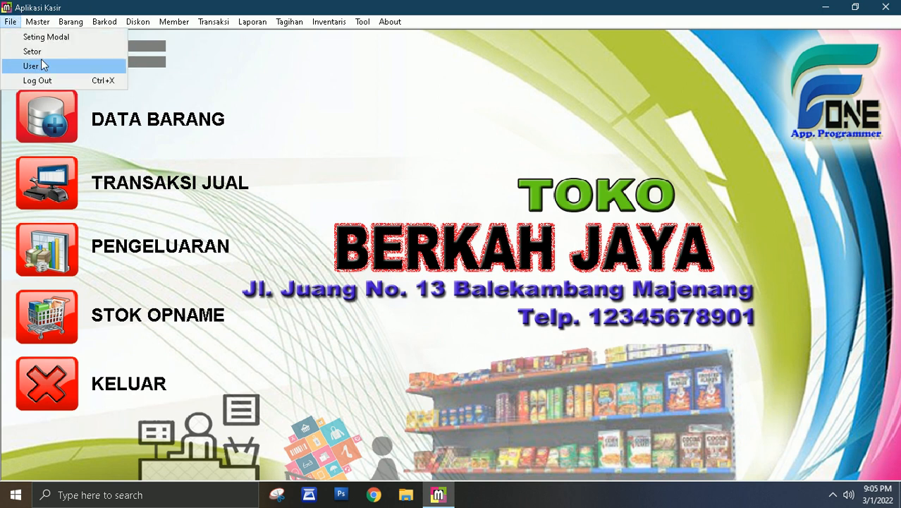
pyautogui.click(38, 67)
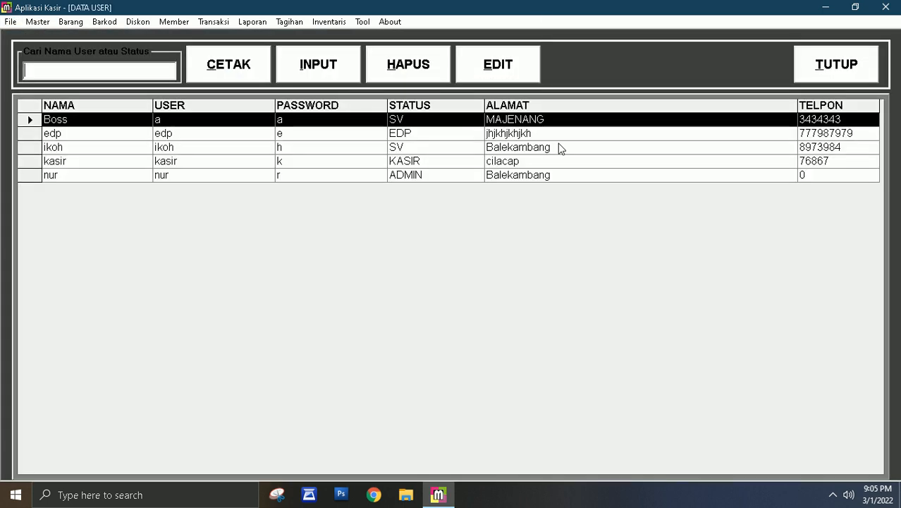
pyautogui.click(113, 167)
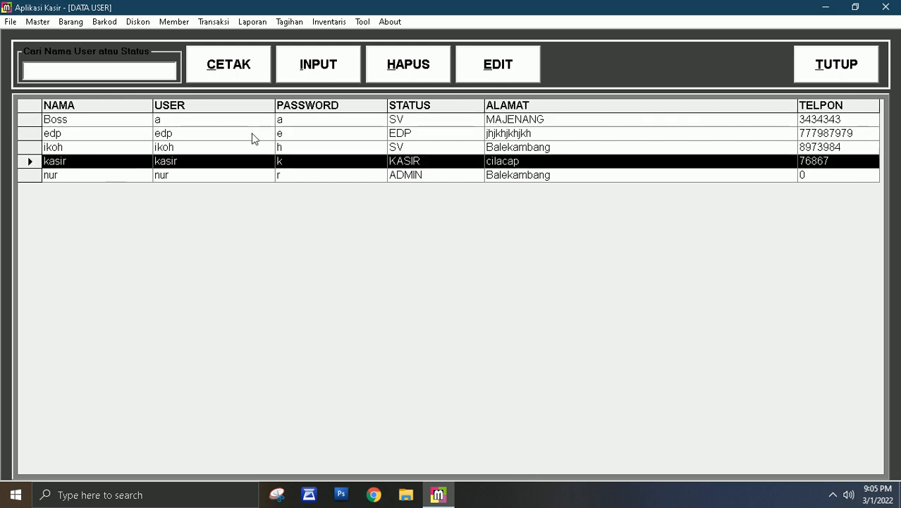
pyautogui.click(105, 175)
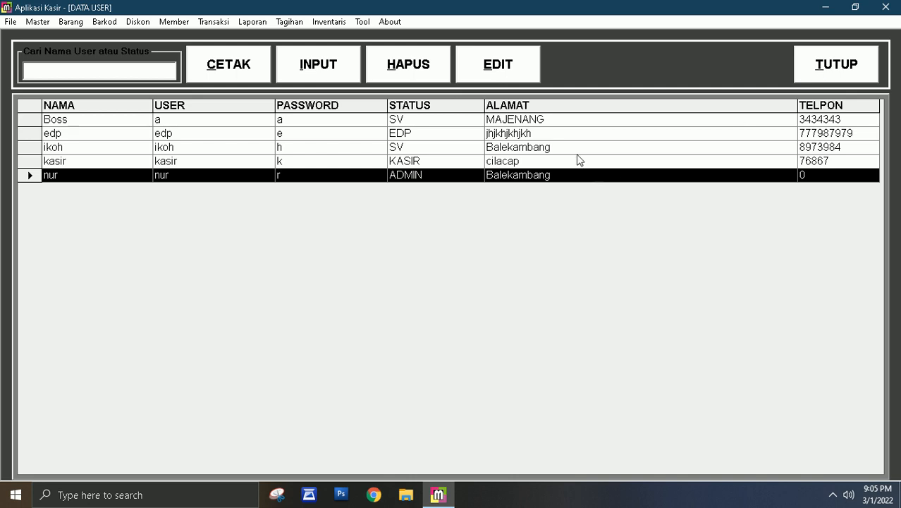
pyautogui.click(806, 65)
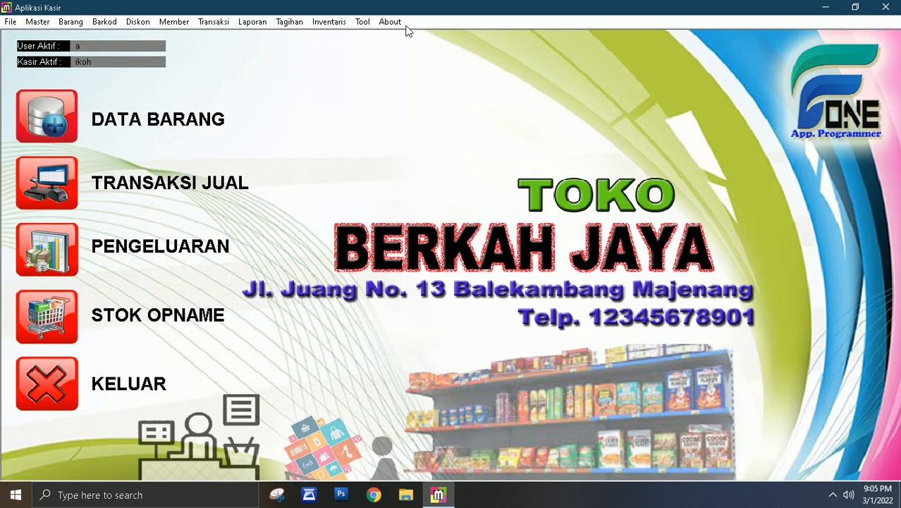
# Step: Check the SV account's available functions again, including the user management entry
pyautogui.click(390, 24)
pyautogui.moveTo(10, 24)
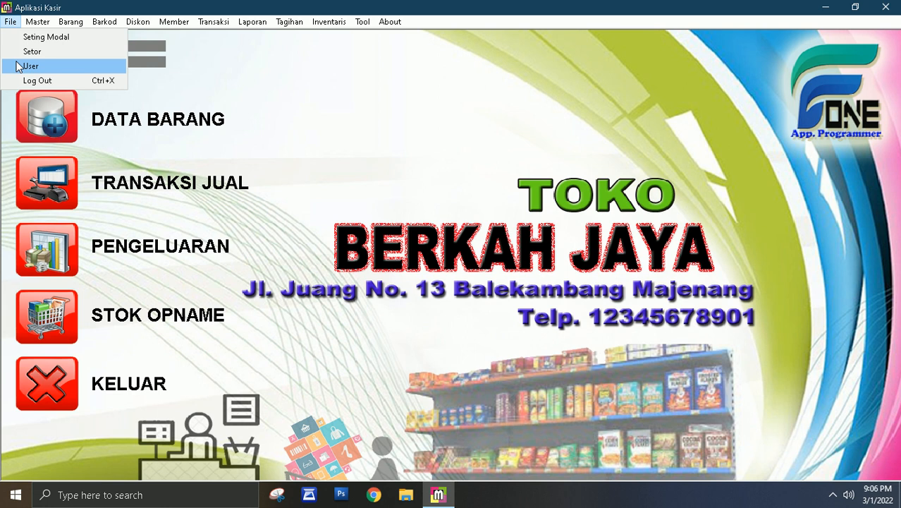
pyautogui.click(298, 81)
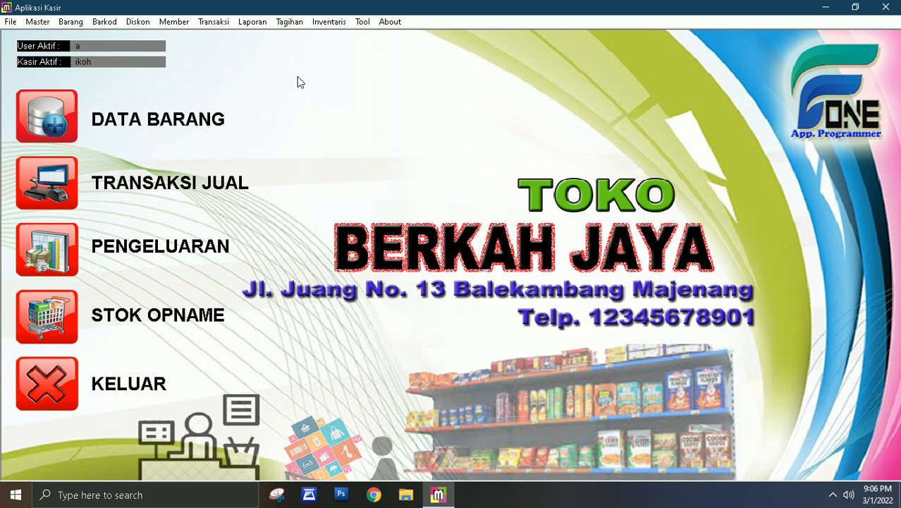